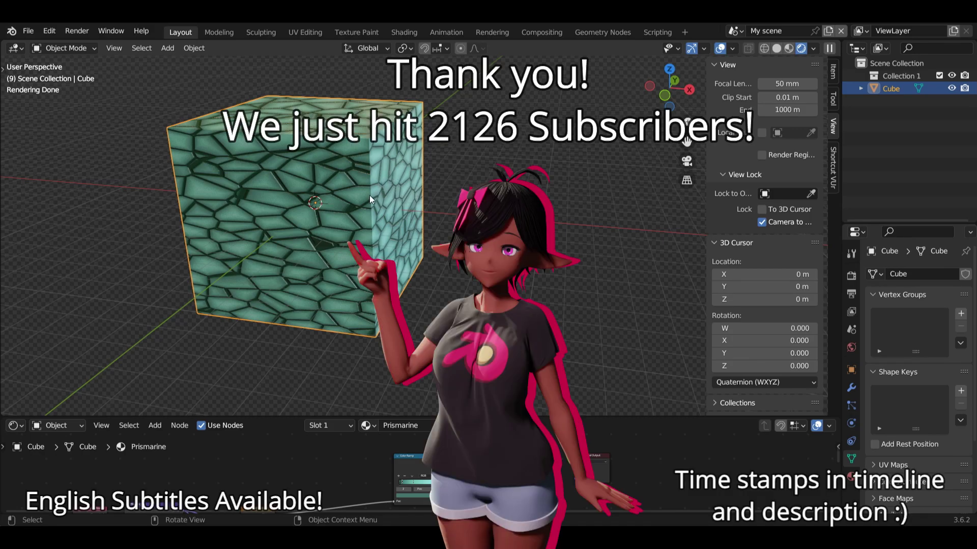
# Hide the Prismarine-textured cube with H and bring up the Shift+A Add menu.
pyautogui.press('h')
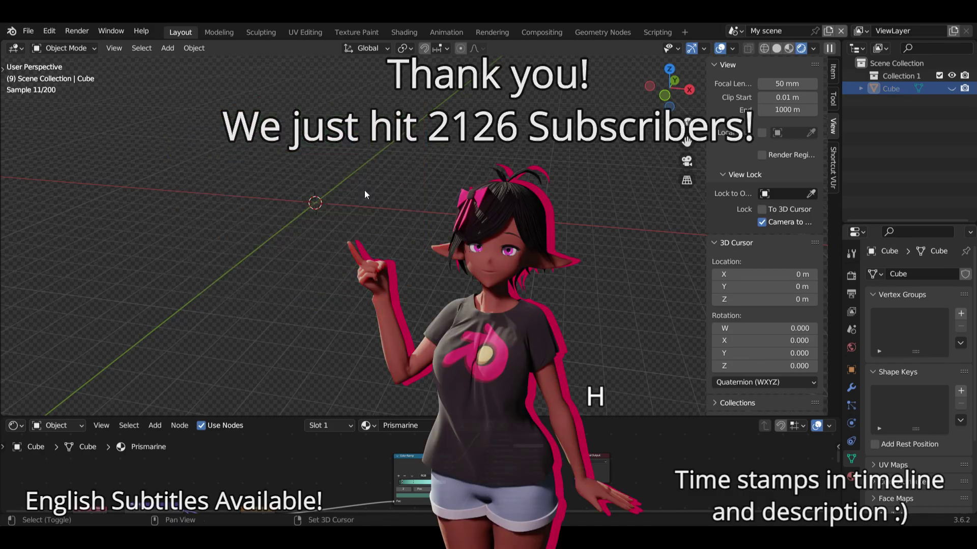
pyautogui.hotkey('shift', 'a')
# Add a new mesh cube, Cube.001, and assign it the existing Prismarine material.
pyautogui.moveTo(356, 190)
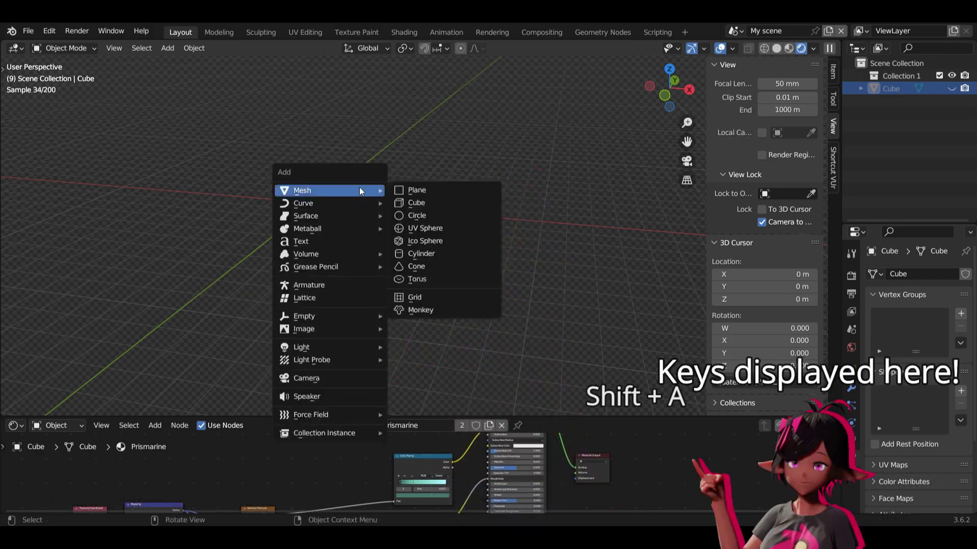
pyautogui.click(413, 203)
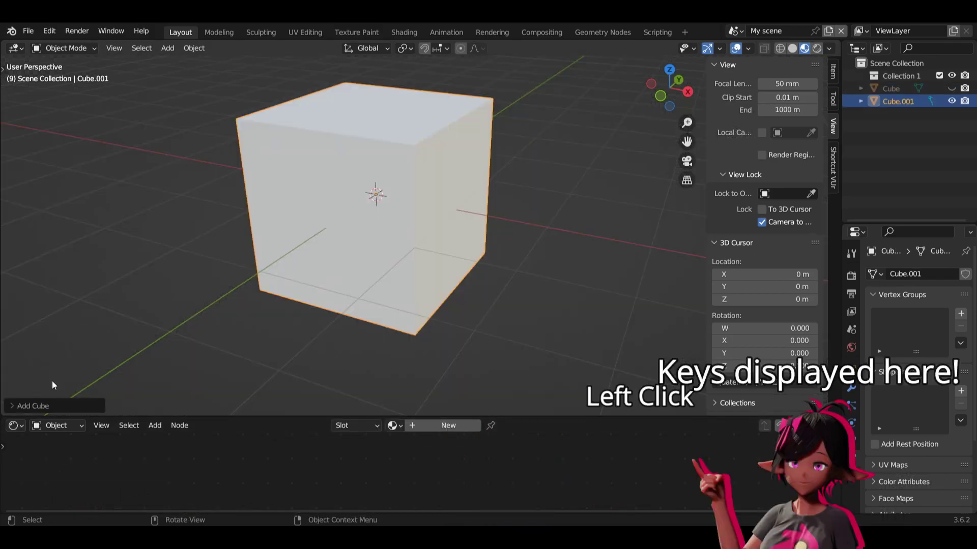
pyautogui.click(15, 427)
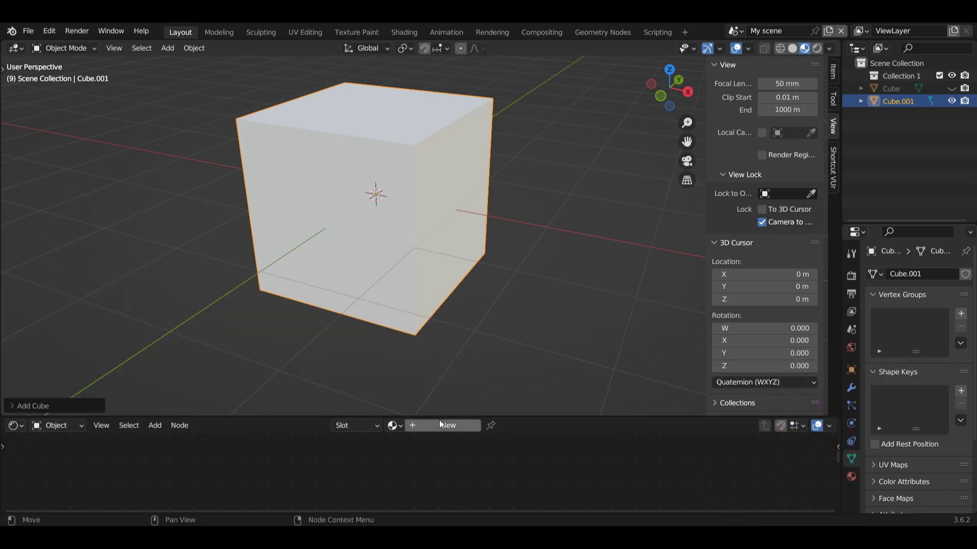
pyautogui.click(852, 477)
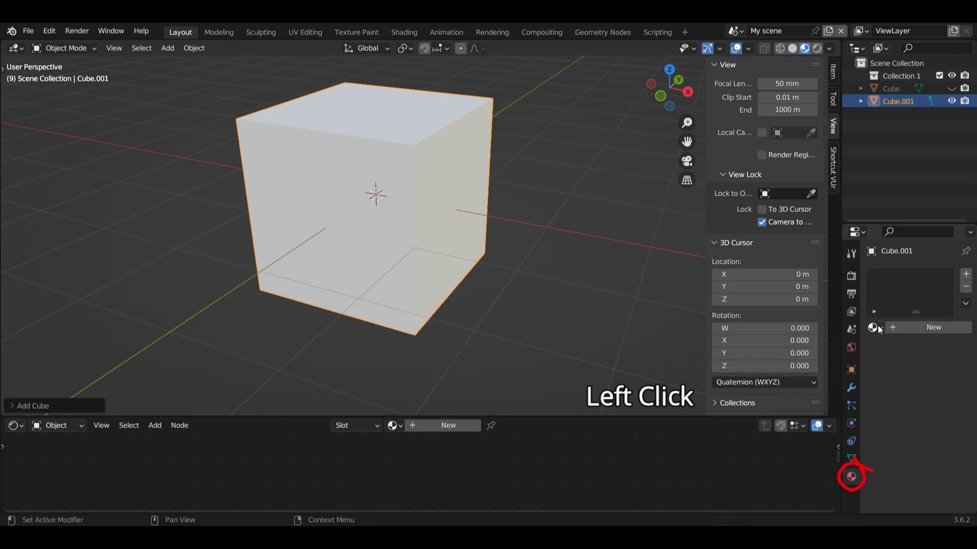
pyautogui.click(874, 327)
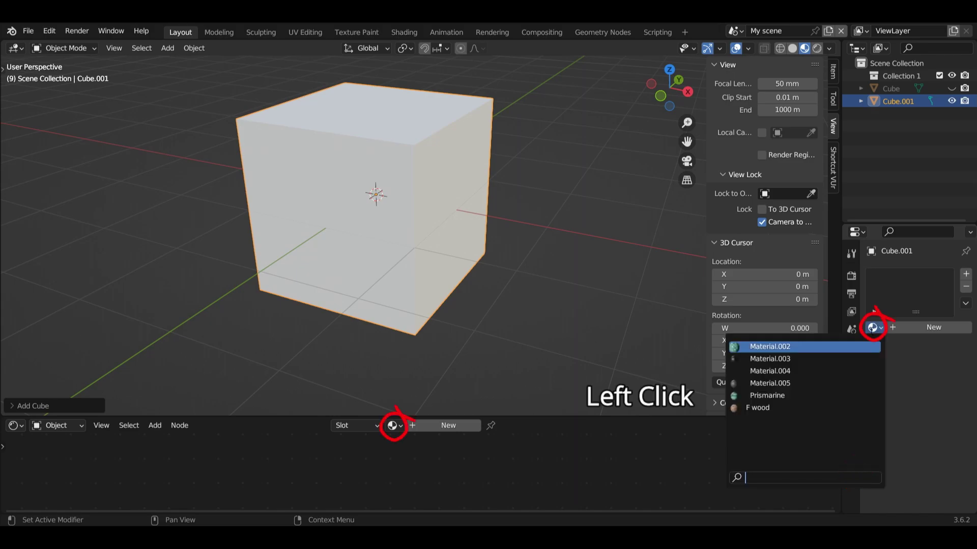
pyautogui.click(767, 395)
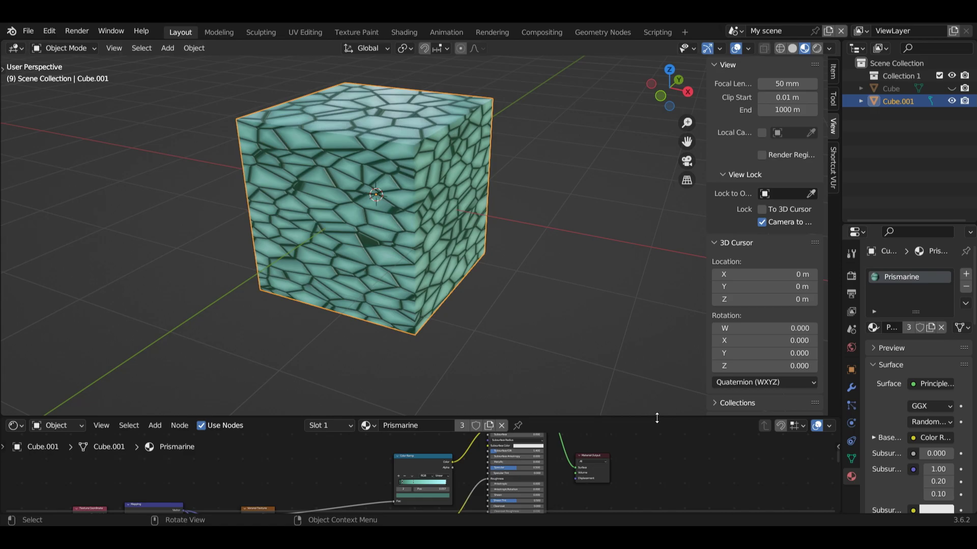
# Enlarge the node editor and add an unconnected Image Texture node to the Prismarine tree.
pyautogui.moveTo(656, 416); pyautogui.dragTo(657, 323)
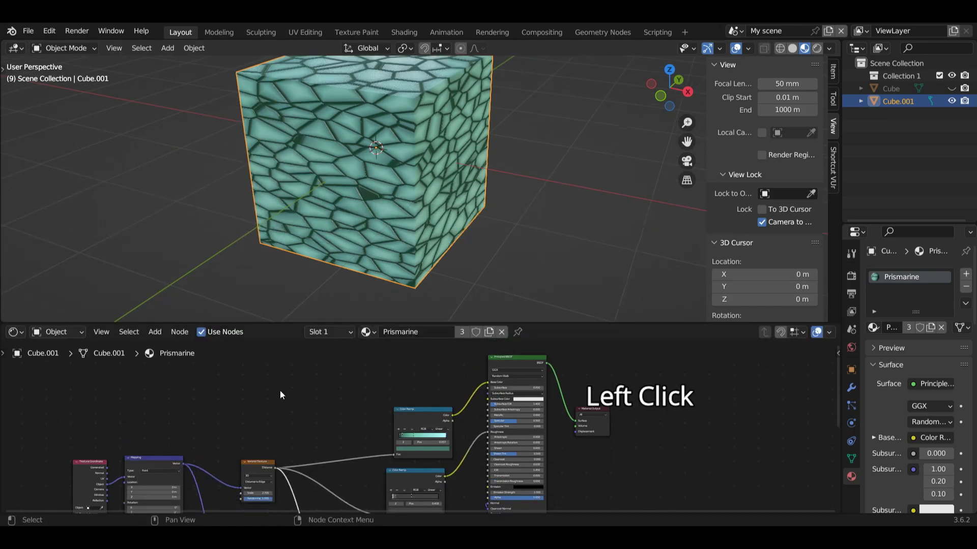
pyautogui.hotkey('shift', 'a')
pyautogui.moveTo(245, 430)
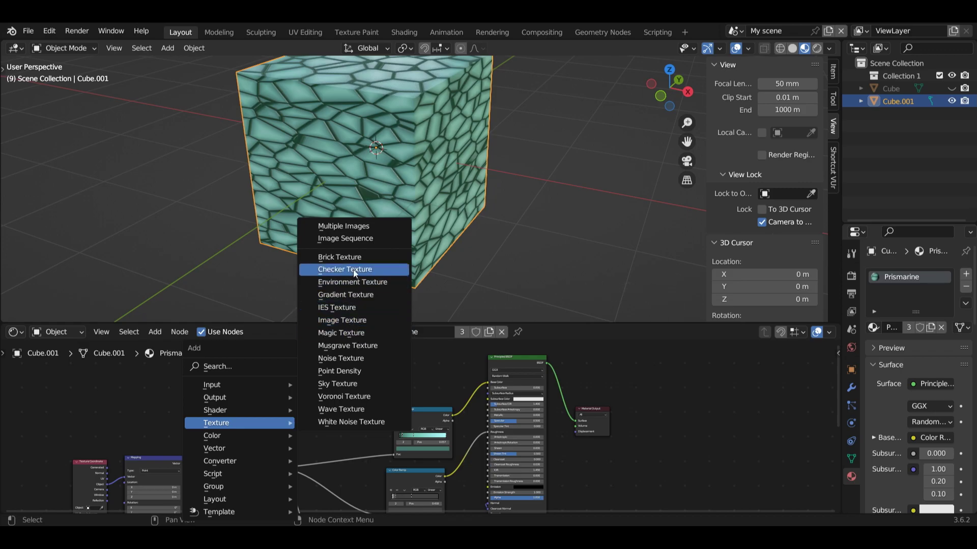
pyautogui.click(342, 320)
pyautogui.click(256, 379)
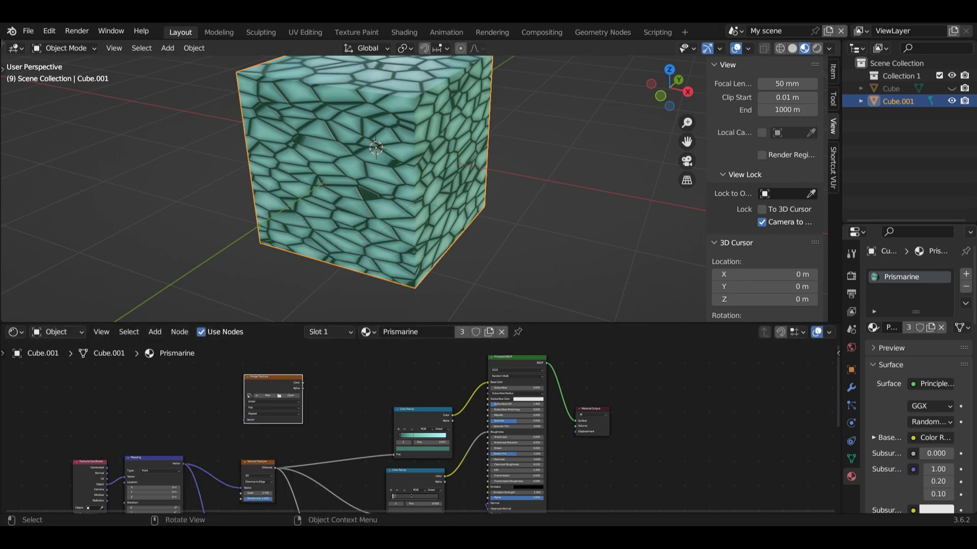
# Split the 3D view and turn the left half into a UV Editor.
pyautogui.moveTo(3, 57); pyautogui.dragTo(274, 102)
pyautogui.press('n')
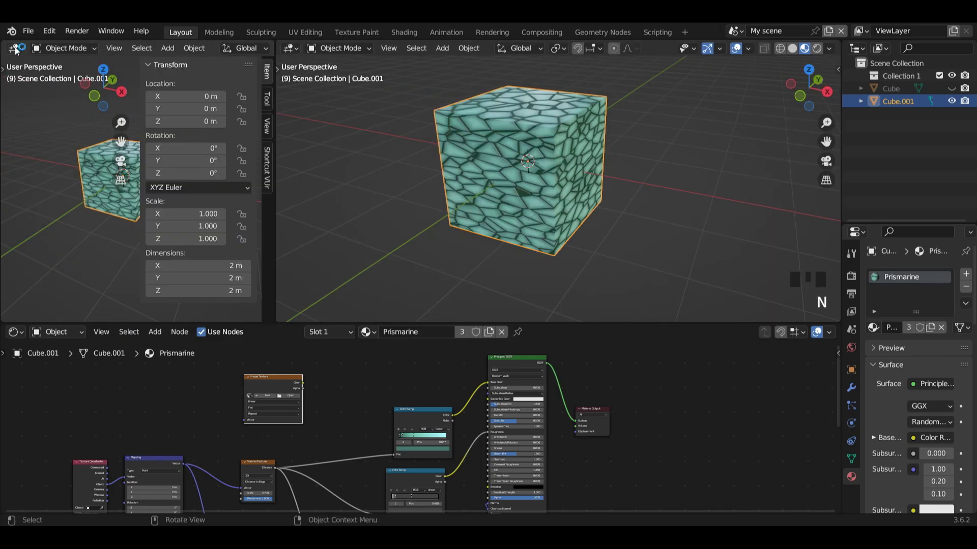
pyautogui.click(17, 49)
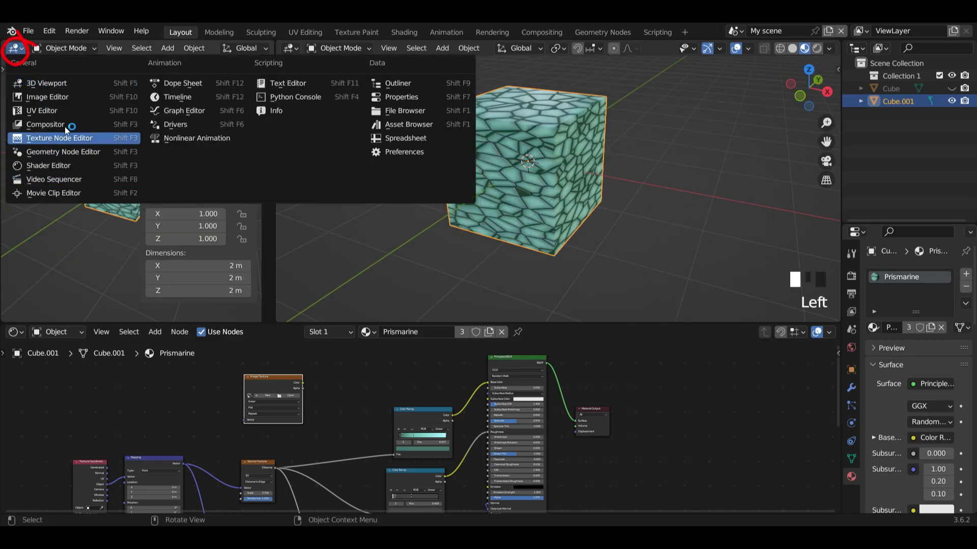
pyautogui.click(86, 111)
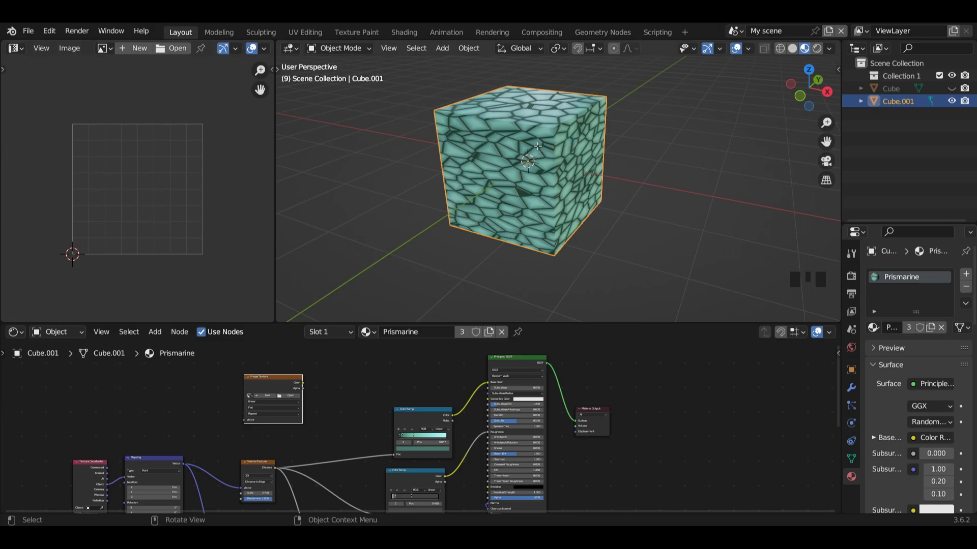
# In Edit Mode, Smart UV Project the cube into six islands with 0.030 island margin.
pyautogui.press('Tab')
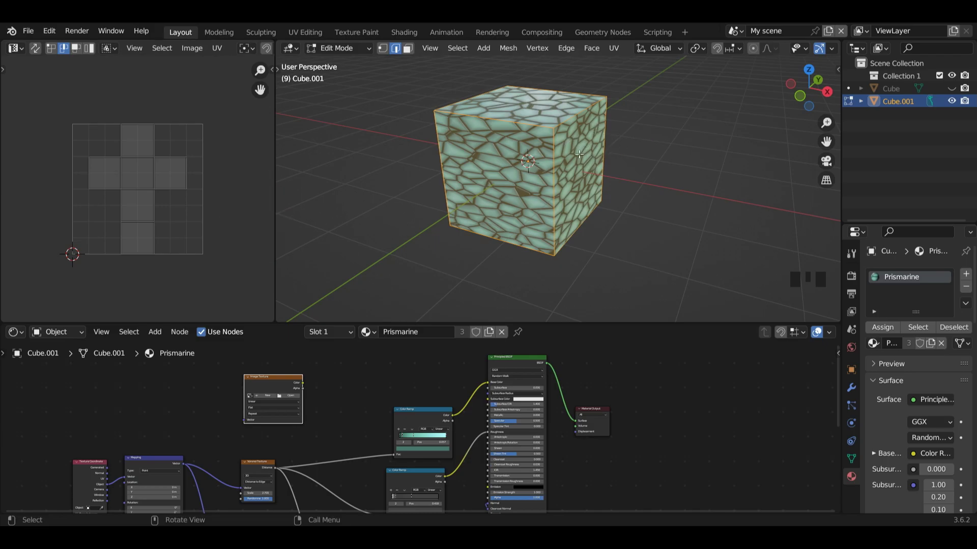
pyautogui.press('u')
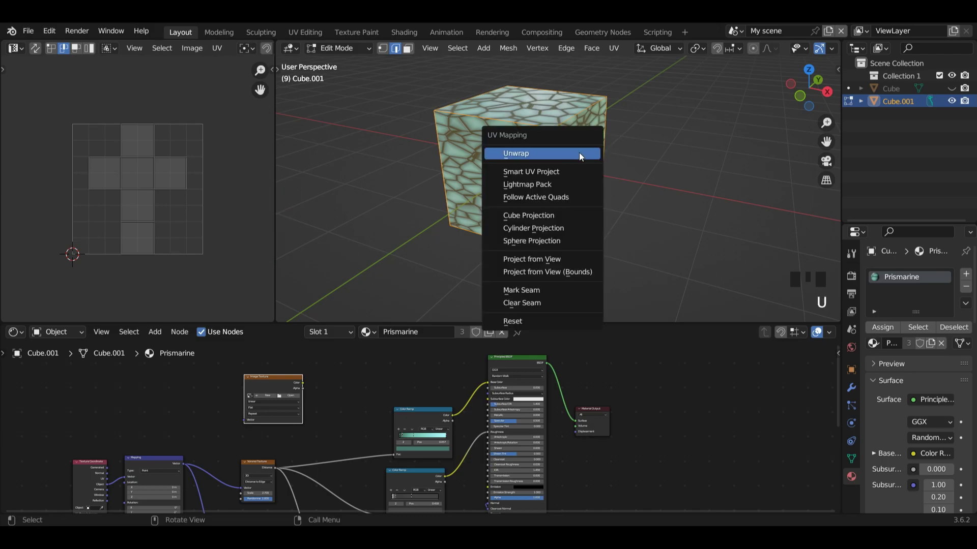
pyautogui.click(550, 173)
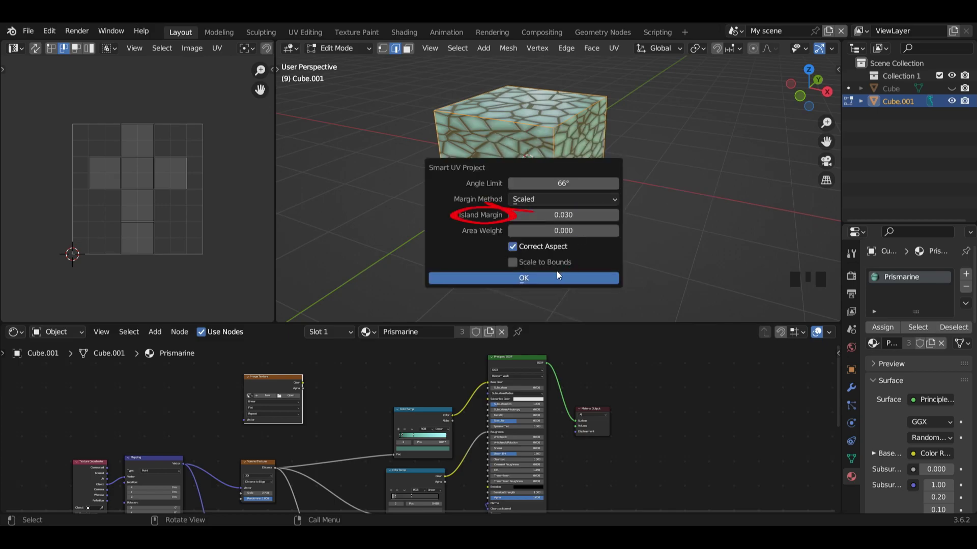
pyautogui.click(524, 278)
pyautogui.scroll(3, 419, 427)
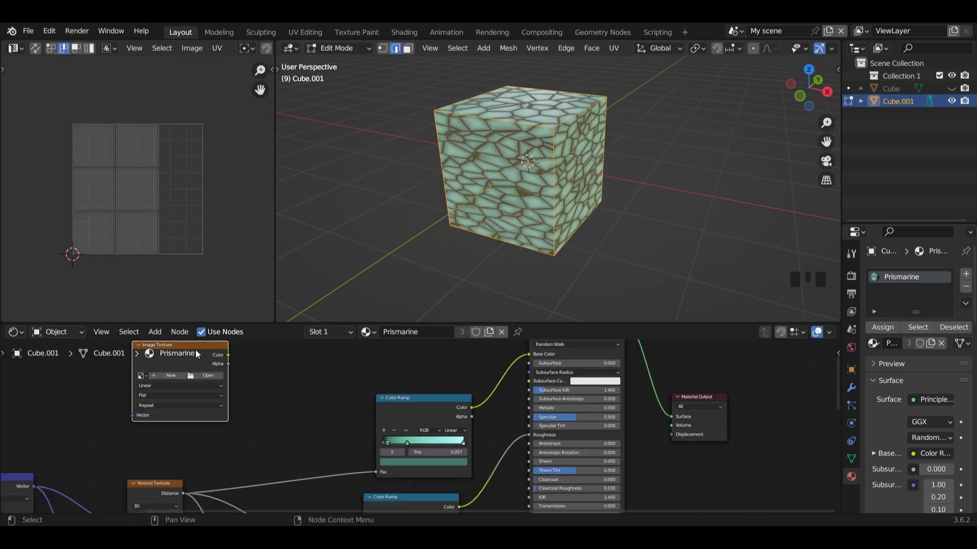
# Create a new 2048 × 2048 (1024*2) image named BaseColour on the Image Texture node.
pyautogui.click(164, 377)
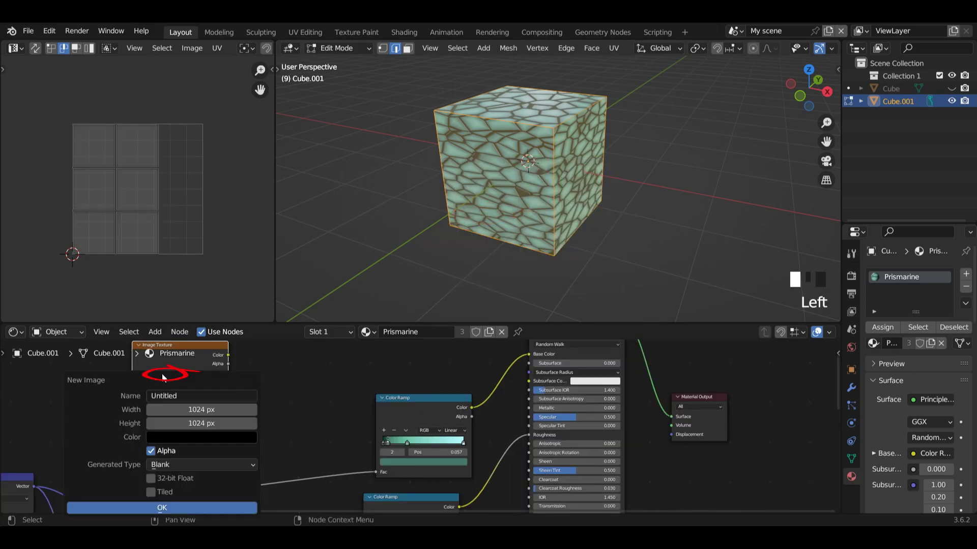
pyautogui.click(185, 394)
pyautogui.write('BaseColour')
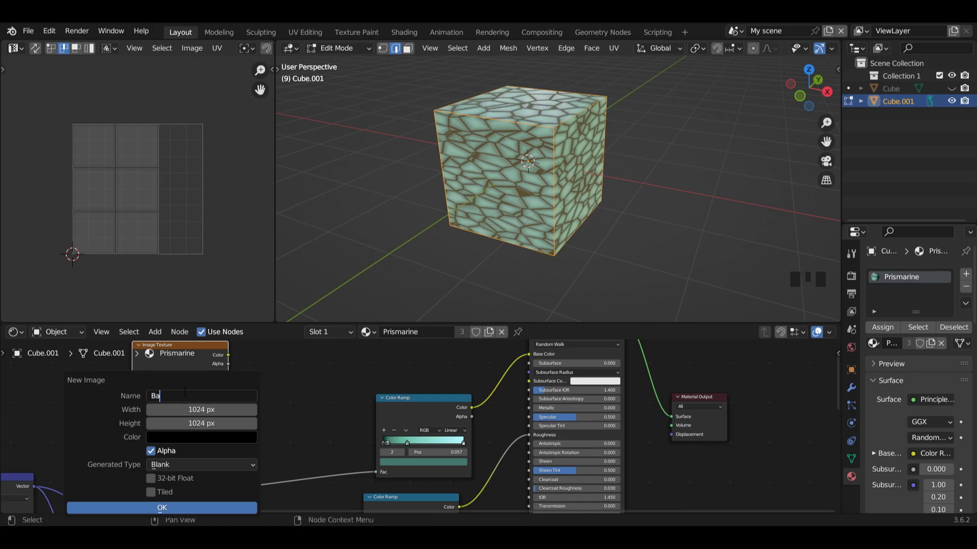
pyautogui.press('Return')
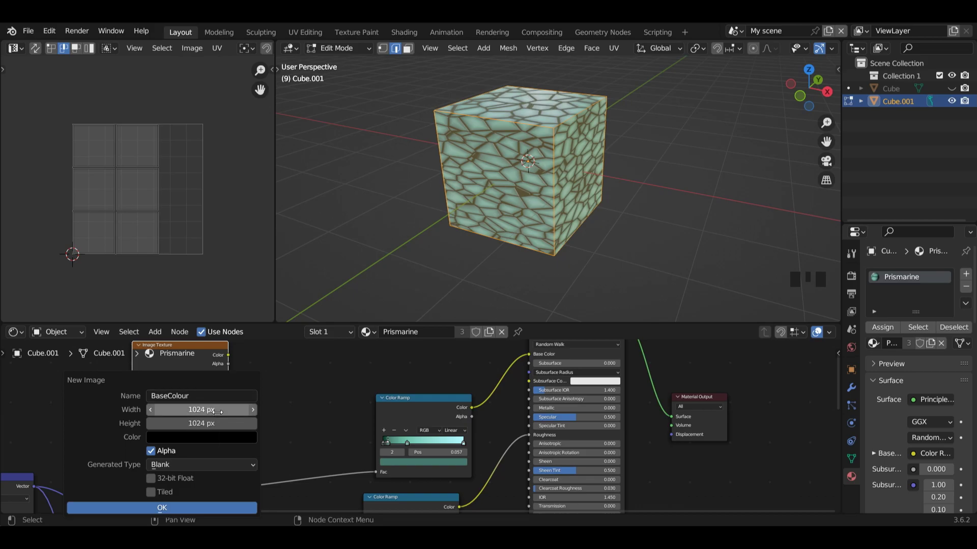
pyautogui.moveTo(201, 408)
pyautogui.mouseDown()
pyautogui.moveTo(201, 424)
pyautogui.moveTo(211, 417)
pyautogui.mouseUp()
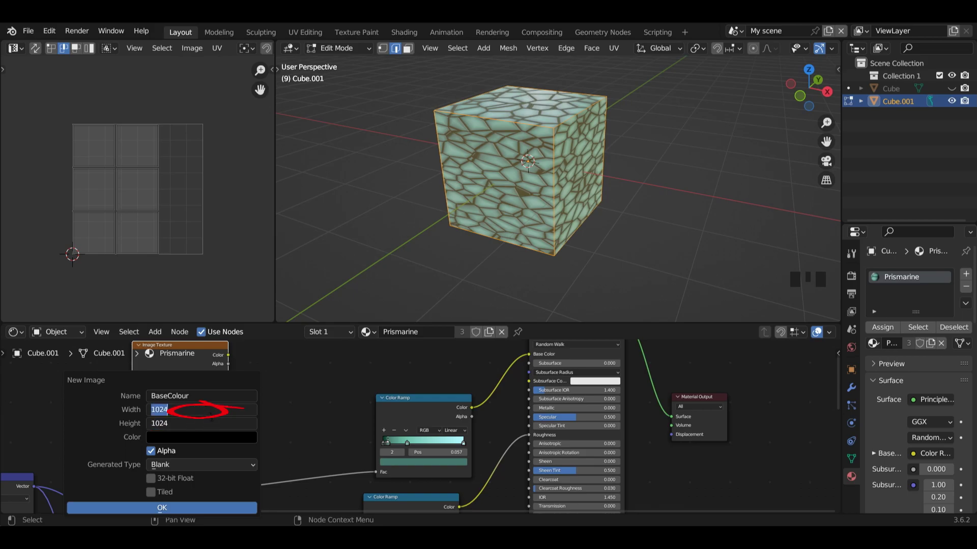
pyautogui.click(200, 410)
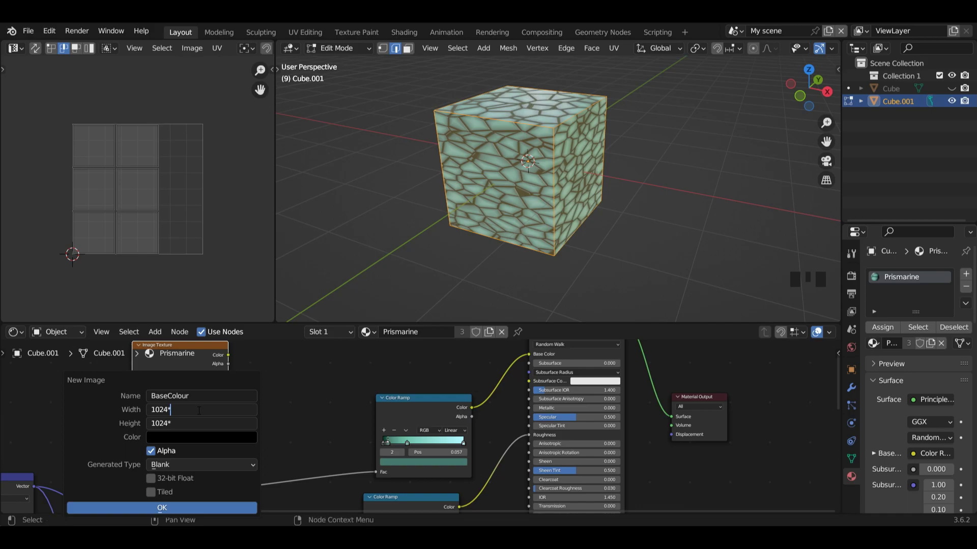
pyautogui.write('*2')
pyautogui.press('Return')
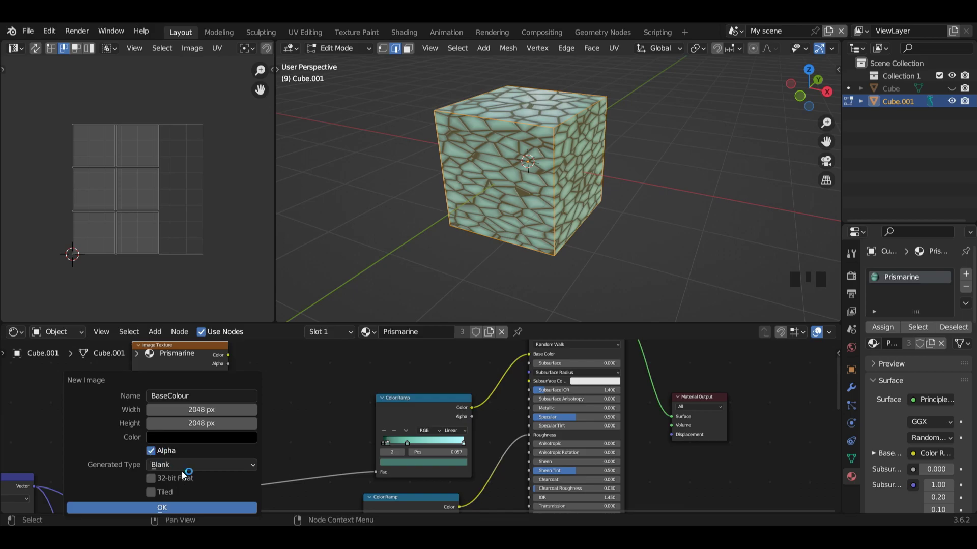
pyautogui.click(165, 508)
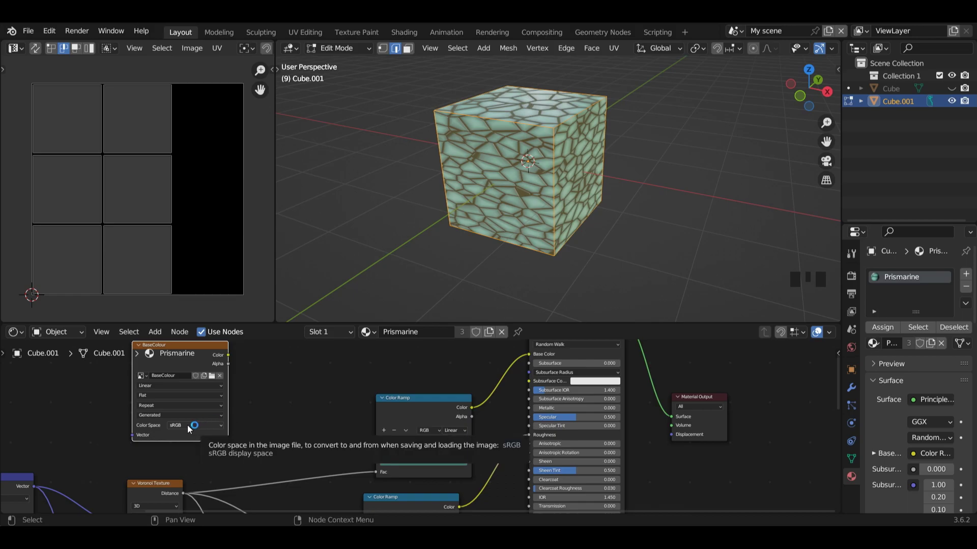
# Set the Cycles render samples to minimum 0 and maximum 10.
pyautogui.click(851, 276)
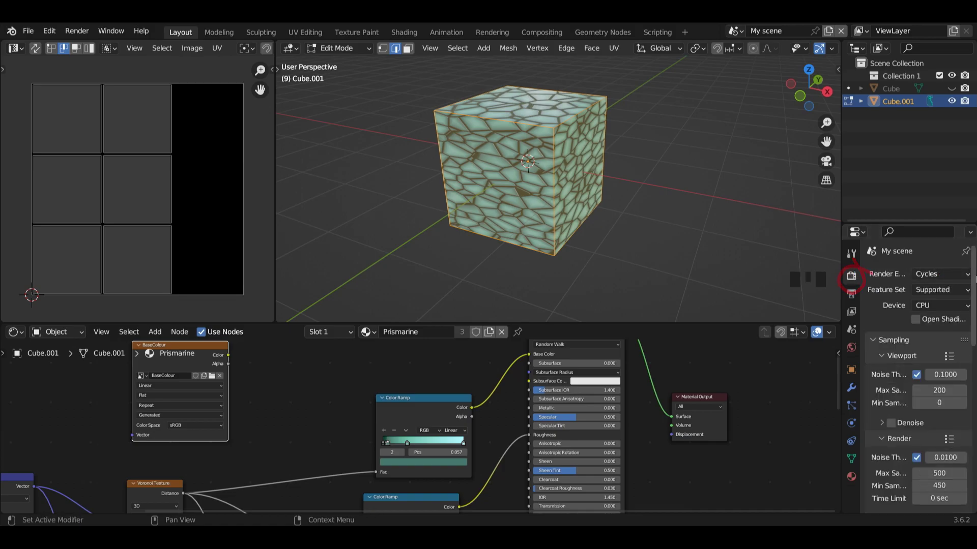
pyautogui.scroll(-5, 931, 331)
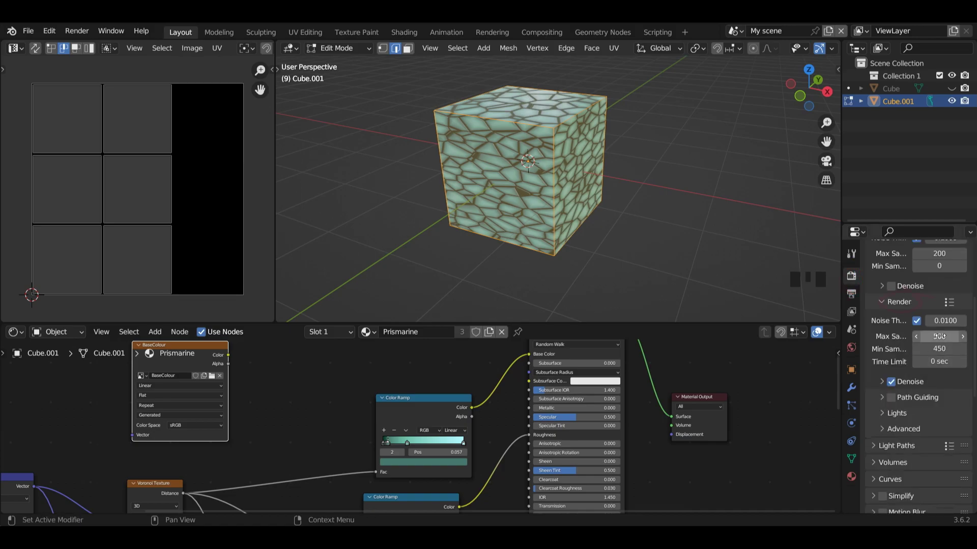
pyautogui.click(939, 349)
pyautogui.write('0')
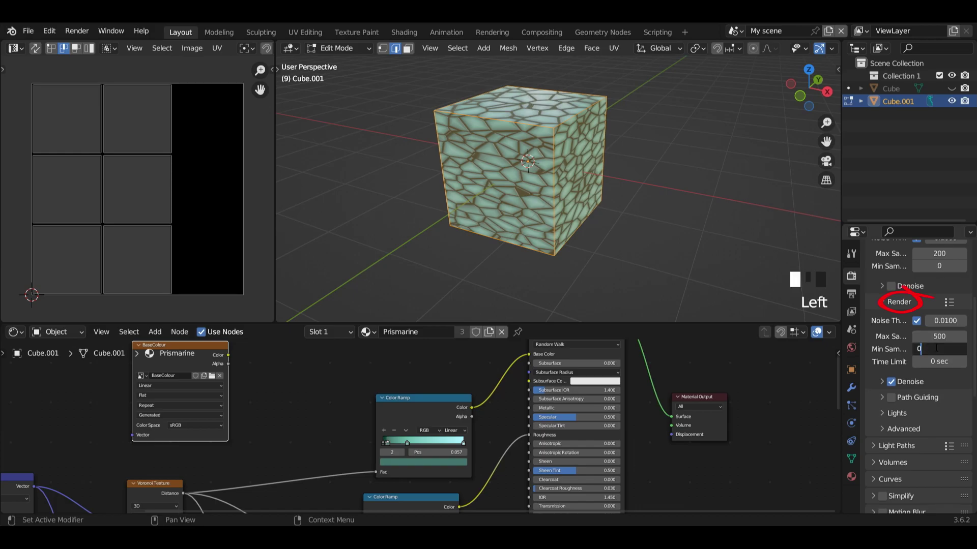
pyautogui.press('Return')
pyautogui.doubleClick(939, 336)
pyautogui.write('1')
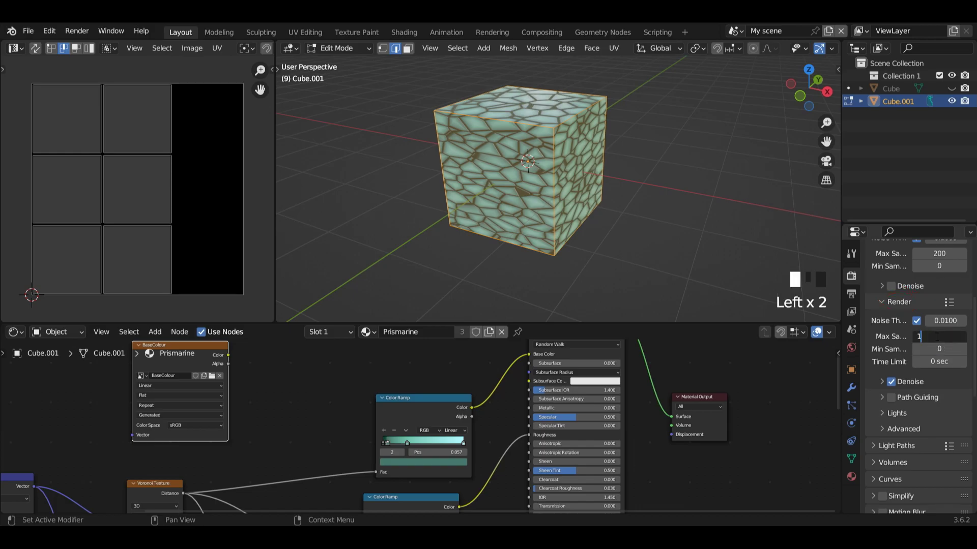
pyautogui.write('0')
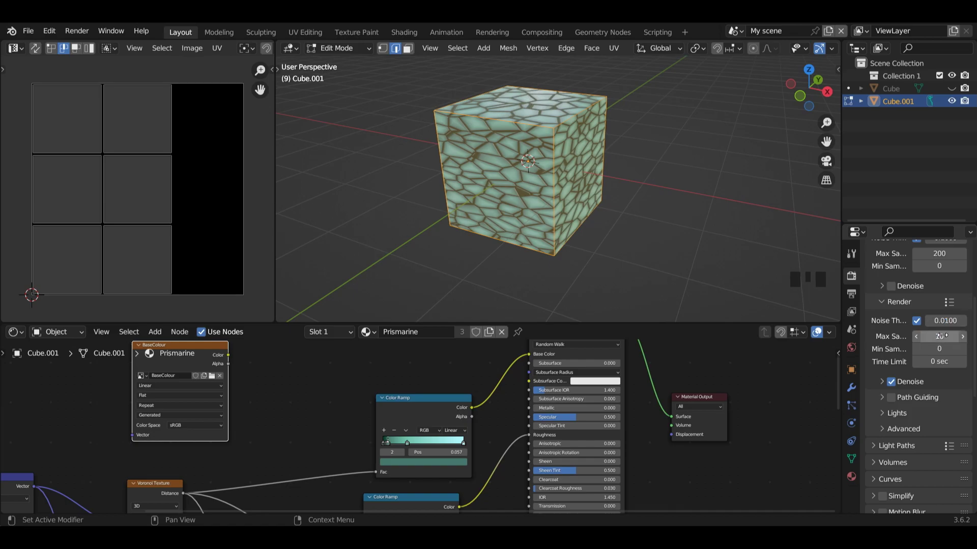
pyautogui.moveTo(974, 386); pyautogui.dragTo(975, 475)
# Set the bake type to Diffuse with only Color contribution, then save the blend file.
pyautogui.click(939, 313)
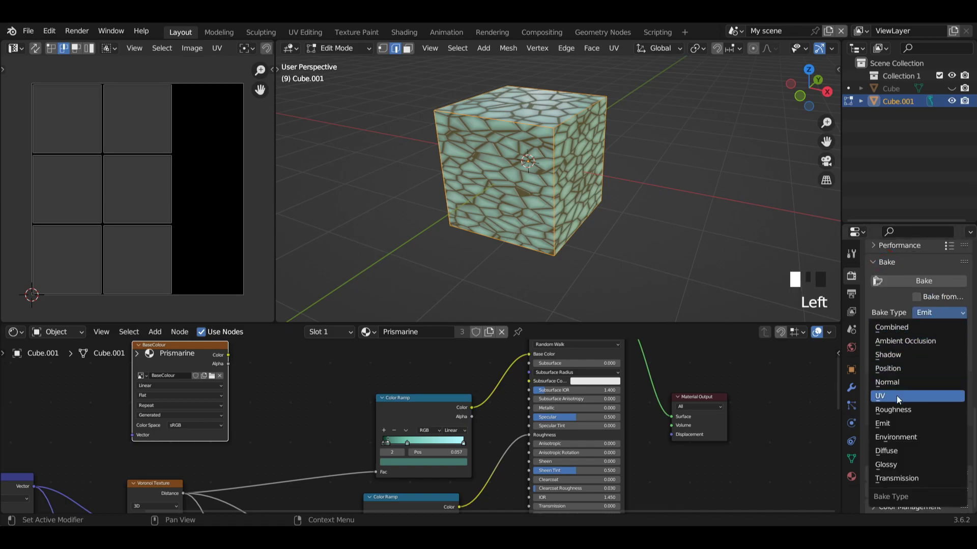
pyautogui.click(887, 451)
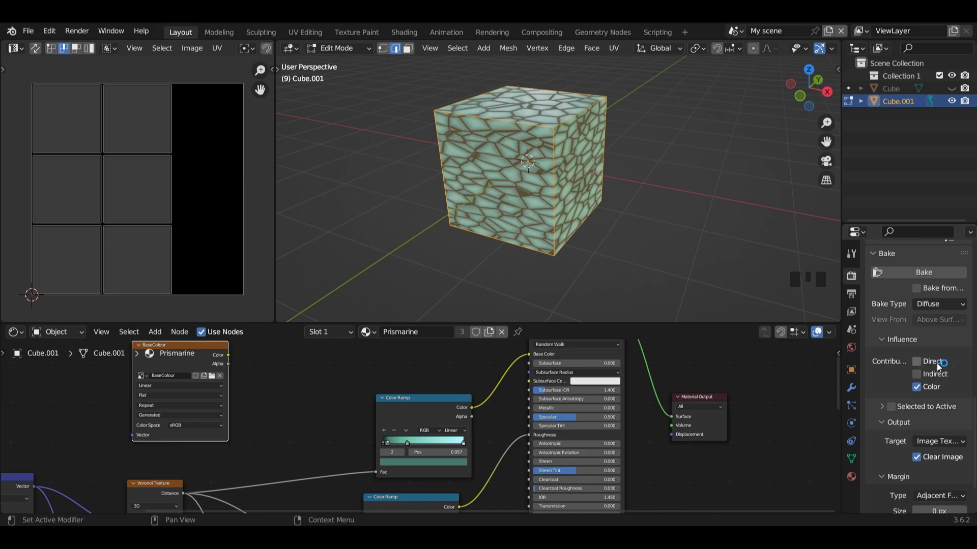
pyautogui.scroll(-1, 948, 367)
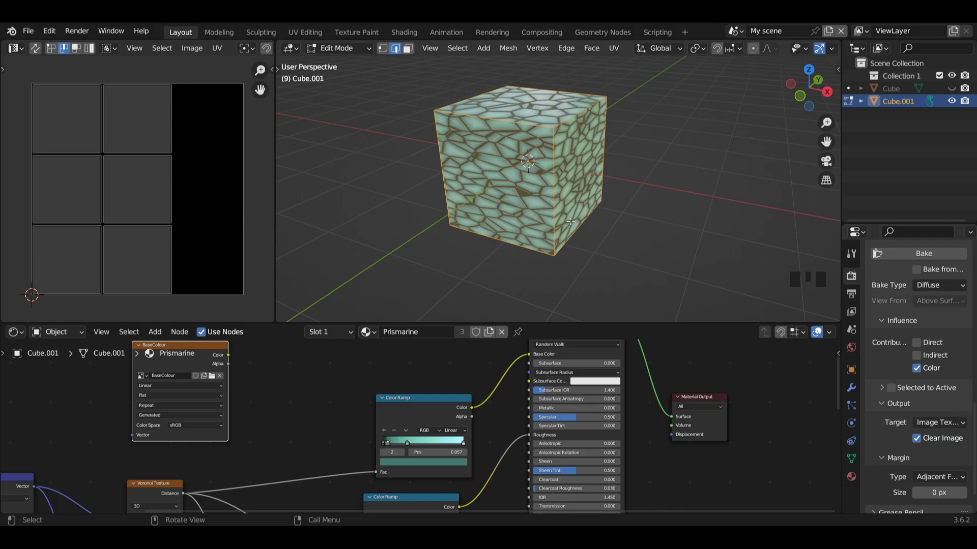
pyautogui.hotkey('ctrl', 's')
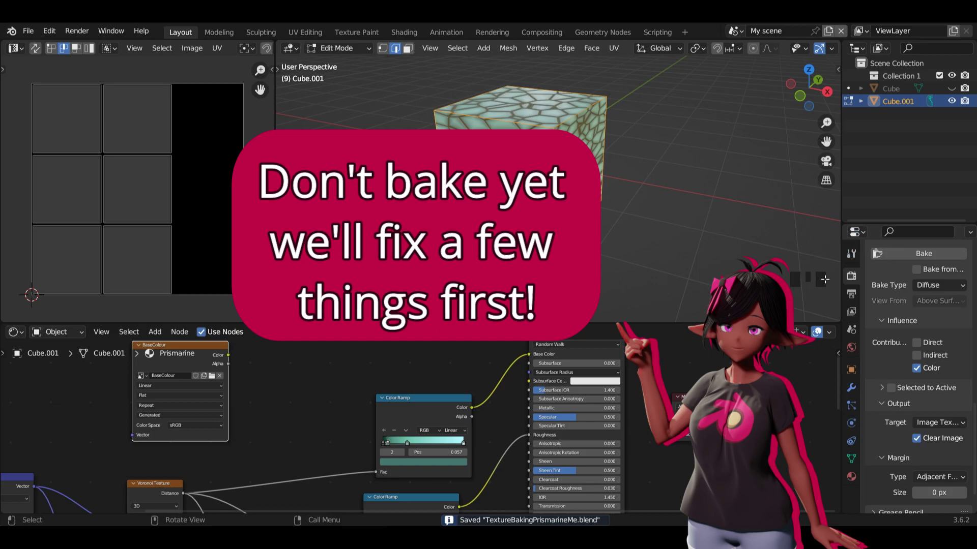
# Bake the Prismarine material into the BaseColour image and save the blend file again.
pyautogui.click(928, 254)
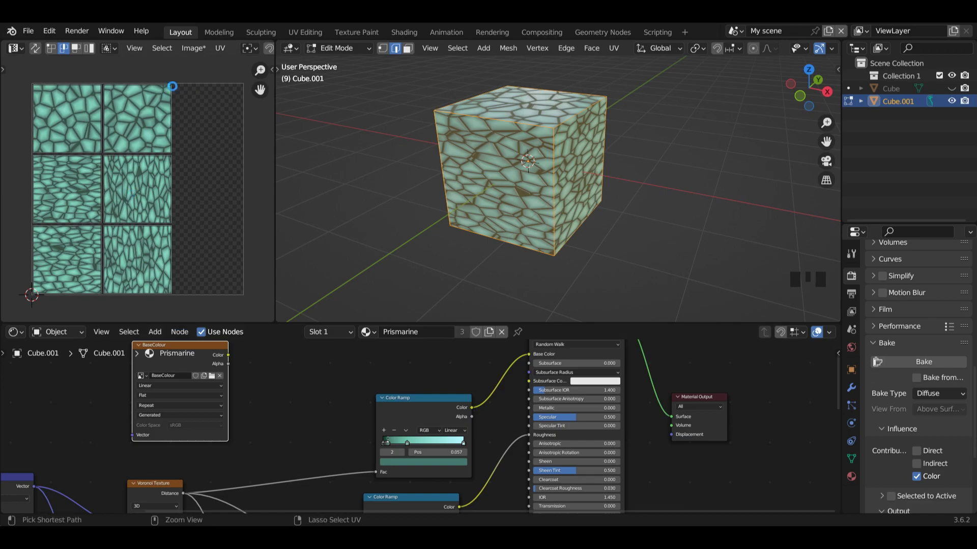
pyautogui.hotkey('ctrl', 's')
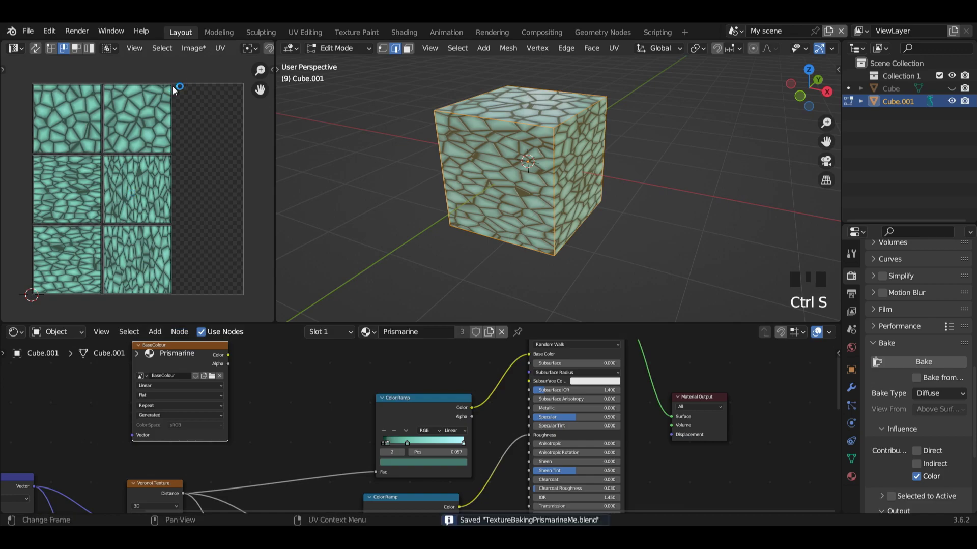
# Save the baked BaseColour image to disk with Image > Save As.
pyautogui.click(193, 48)
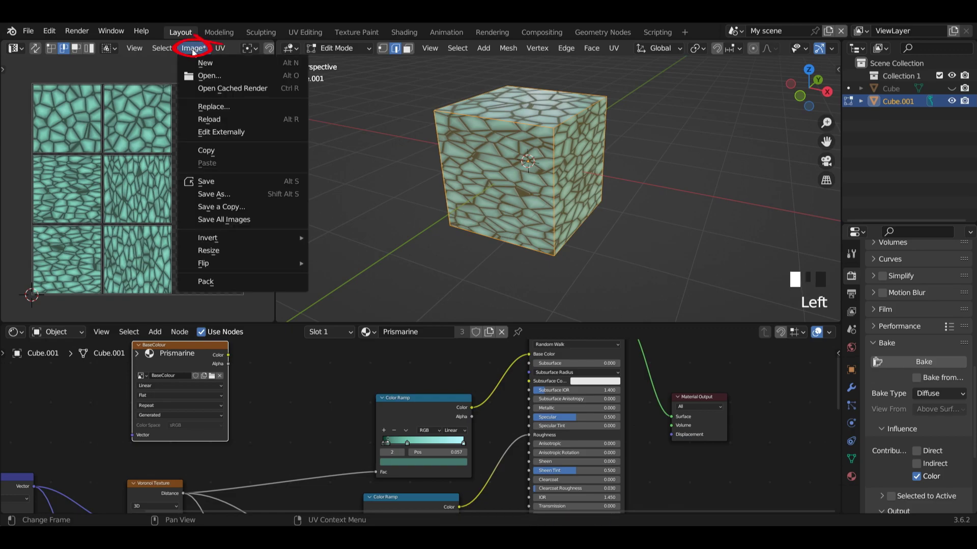
pyautogui.click(228, 195)
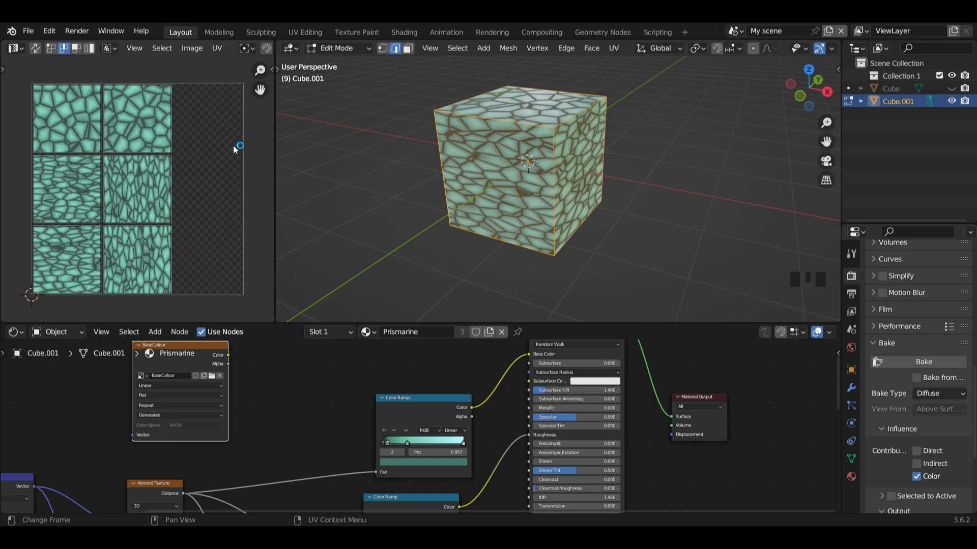
# Replace the Color Ramp link with the BaseColour image's Color feeding the Principled BSDF Base Color.
pyautogui.moveTo(184, 354); pyautogui.dragTo(318, 411)
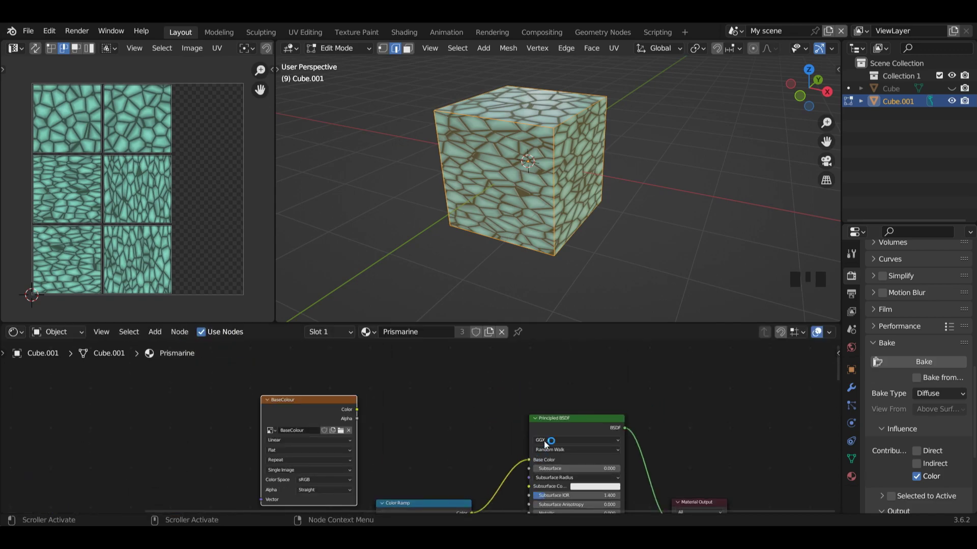
pyautogui.moveTo(529, 459); pyautogui.dragTo(379, 352)
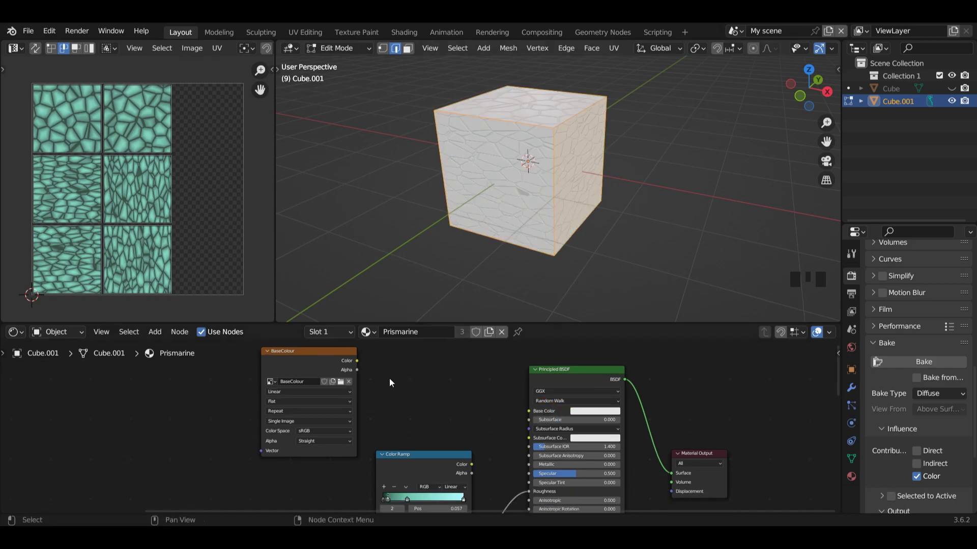
pyautogui.moveTo(358, 361); pyautogui.dragTo(445, 392)
# Back in Object Mode, add a Texture Coordinate node whose UV drives the BaseColour image vector.
pyautogui.click(345, 63)
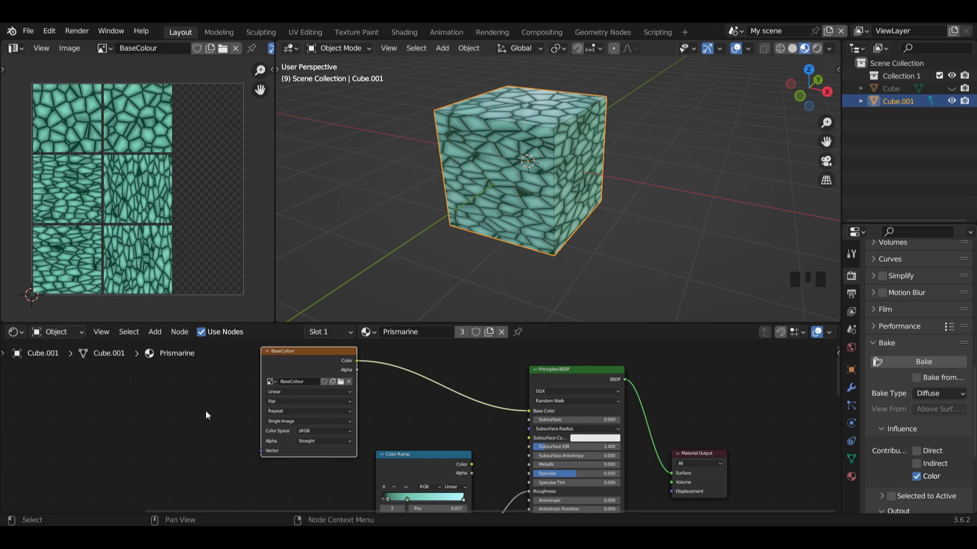
pyautogui.hotkey('shift', 'a')
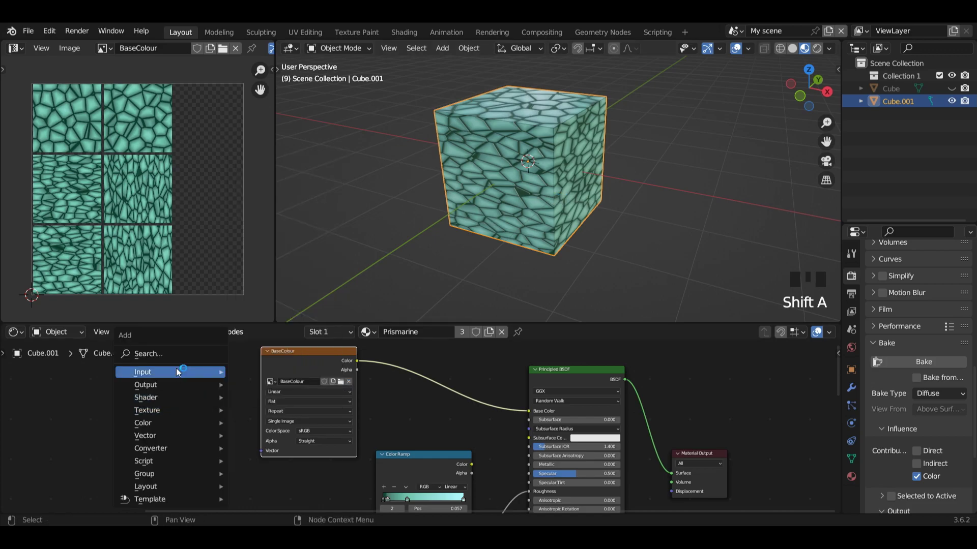
pyautogui.moveTo(178, 372)
pyautogui.click(291, 321)
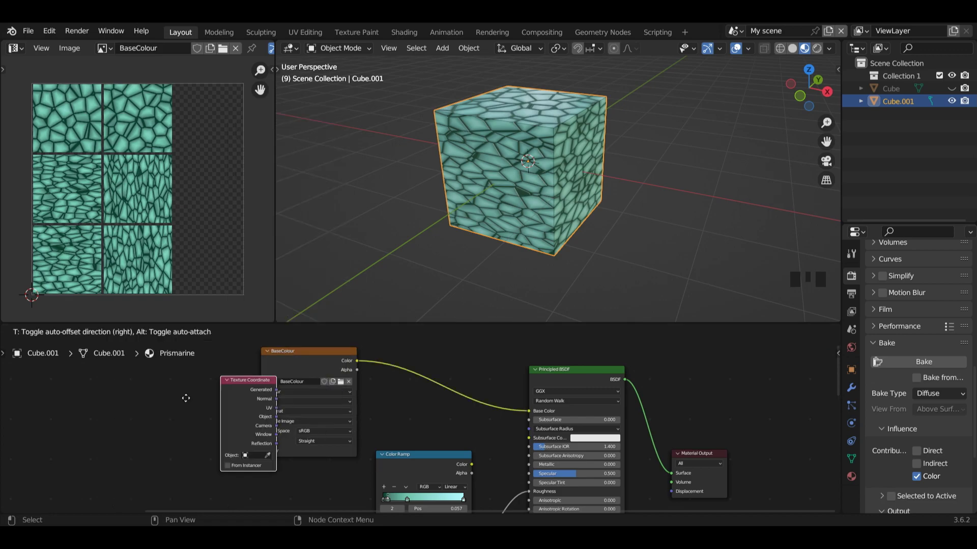
pyautogui.click(119, 423)
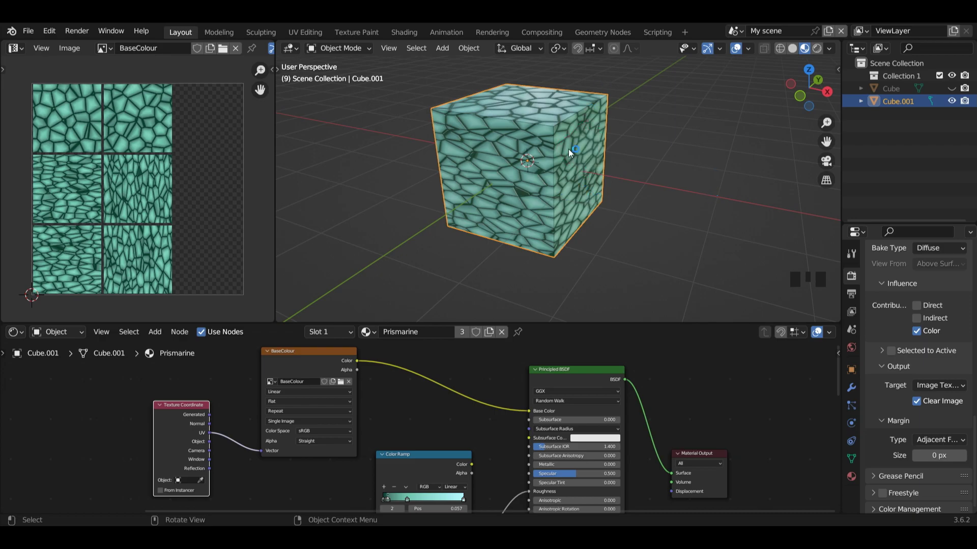
pyautogui.click(301, 360)
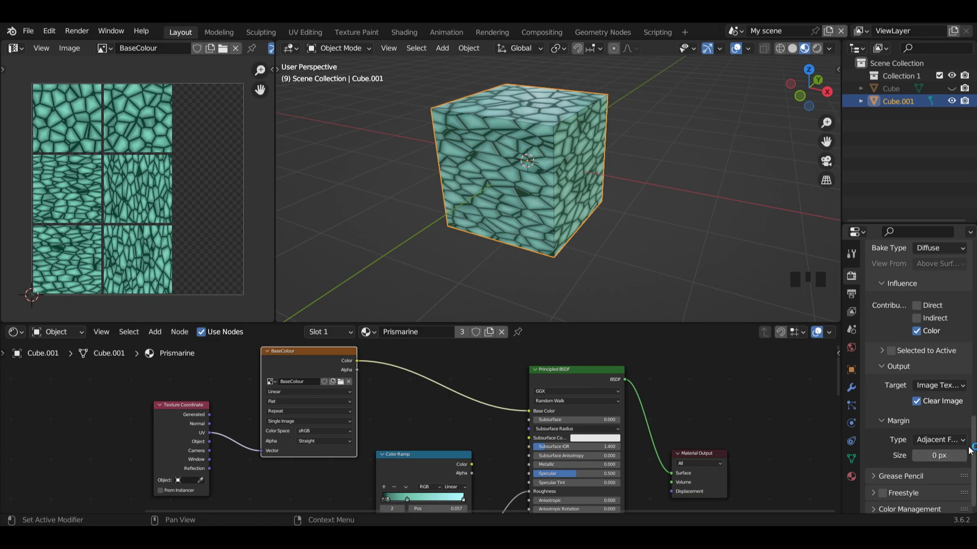
# Set the bake margin to 8 px, return the Color Ramp to Base Color, and select the BaseColour image node.
pyautogui.click(963, 456)
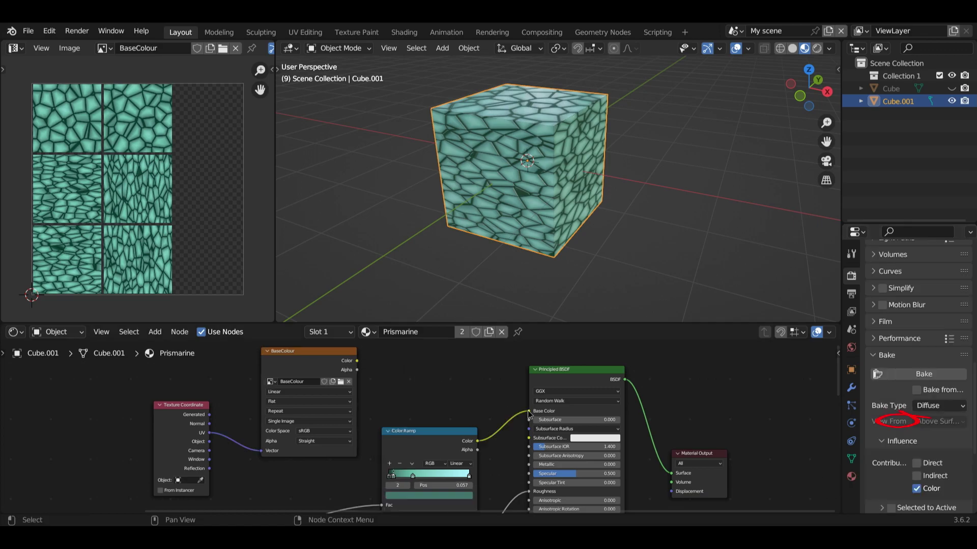
pyautogui.moveTo(529, 411)
pyautogui.mouseDown()
pyautogui.moveTo(484, 440)
pyautogui.moveTo(529, 411)
pyautogui.mouseUp()
pyautogui.click(304, 362)
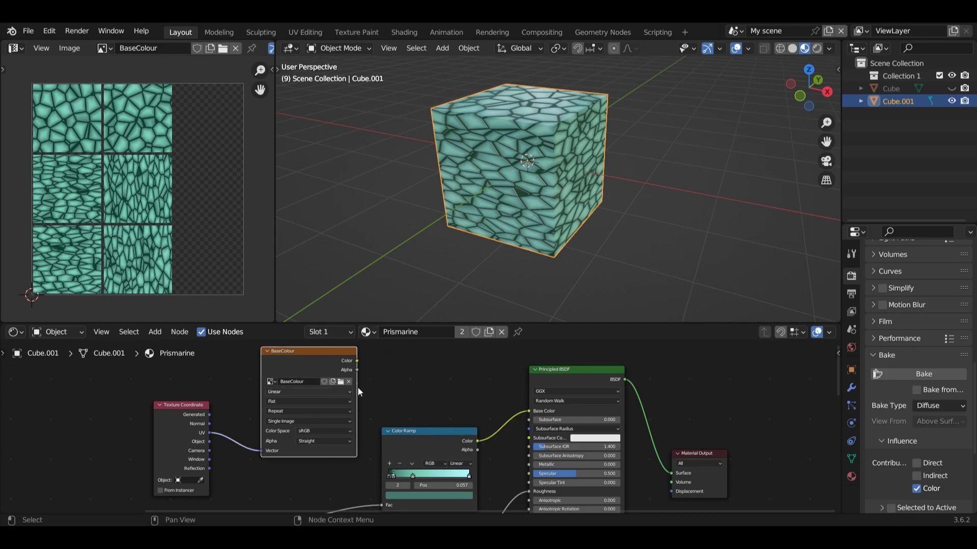
pyautogui.scroll(-3, 975, 413)
pyautogui.scroll(-3, 975, 413)
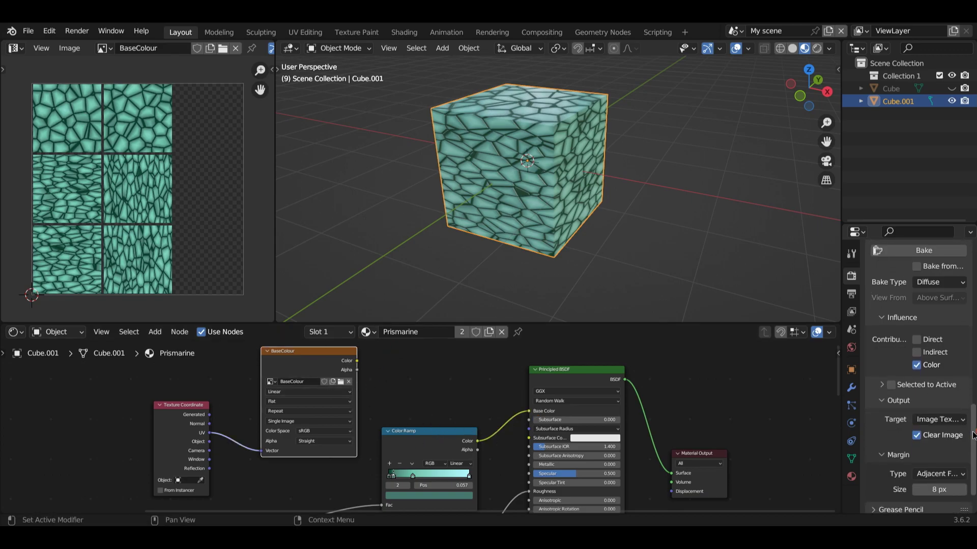
# Re-bake with the 8 px margin, link the BaseColour image to Base Color, and save the image.
pyautogui.click(924, 254)
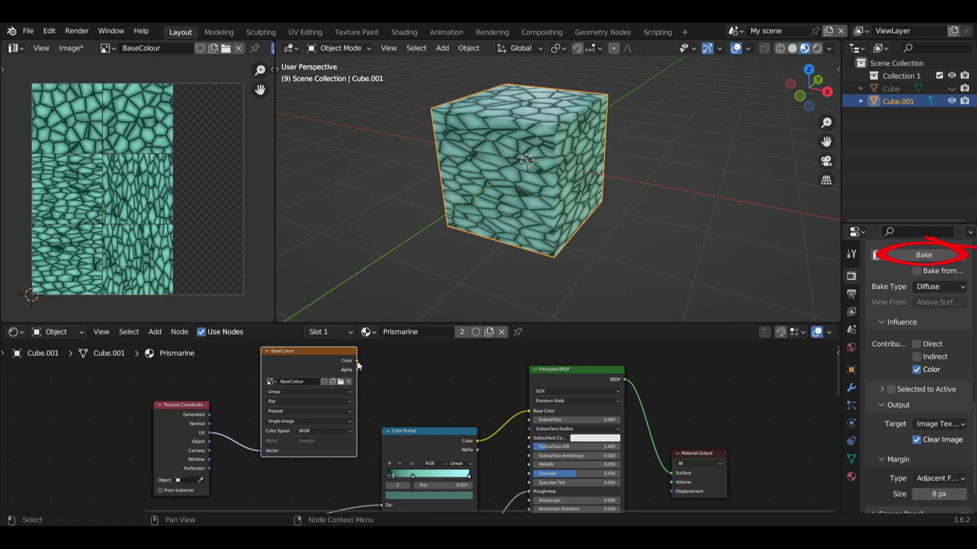
pyautogui.moveTo(356, 361)
pyautogui.mouseDown()
pyautogui.moveTo(383, 380)
pyautogui.moveTo(472, 391)
pyautogui.moveTo(528, 411)
pyautogui.mouseUp()
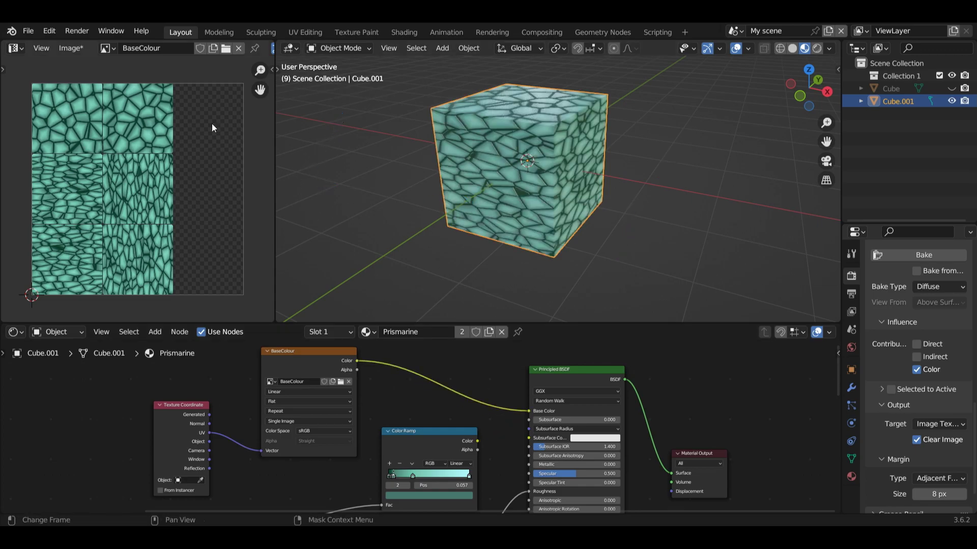
pyautogui.click(78, 49)
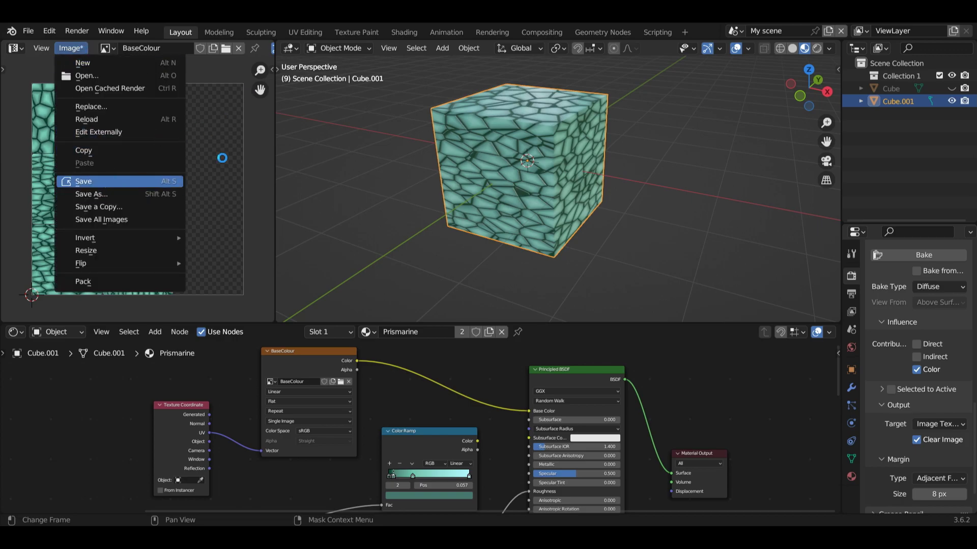
pyautogui.press('Return')
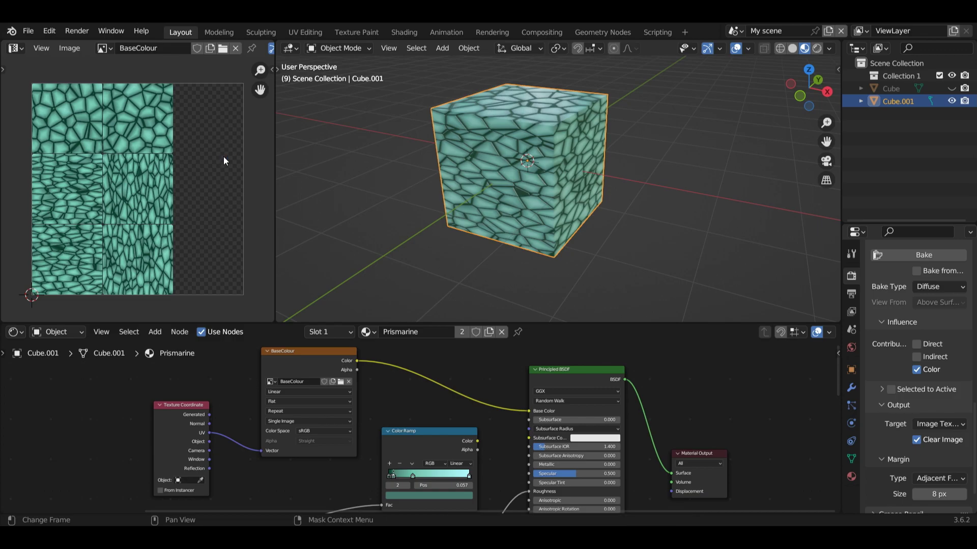
pyautogui.moveTo(309, 360); pyautogui.dragTo(310, 370)
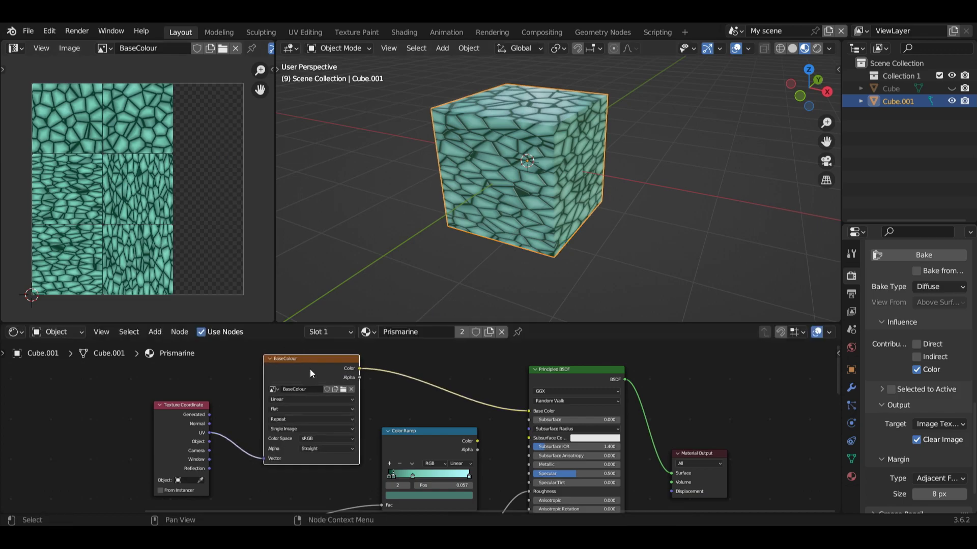
pyautogui.click(320, 367)
pyautogui.moveTo(839, 375); pyautogui.dragTo(836, 406)
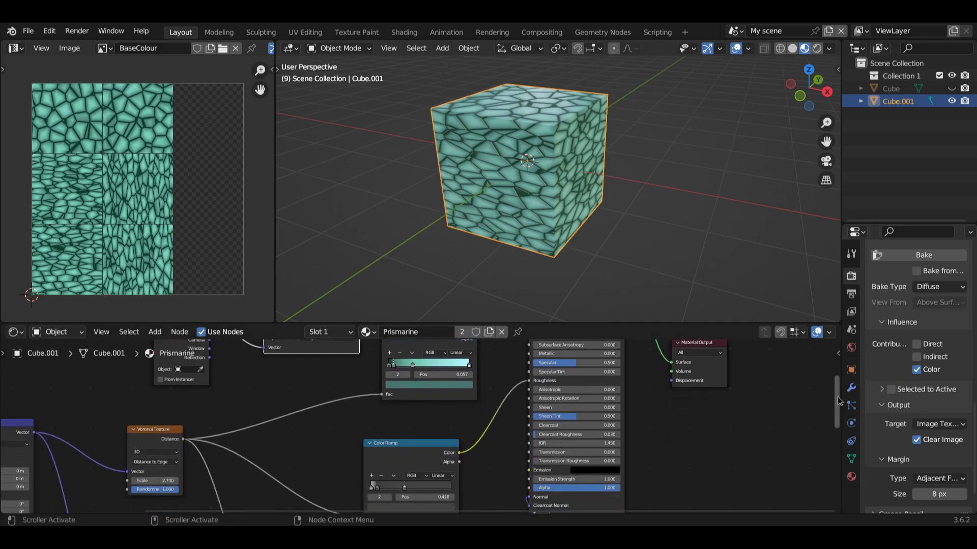
pyautogui.moveTo(839, 401); pyautogui.dragTo(836, 370)
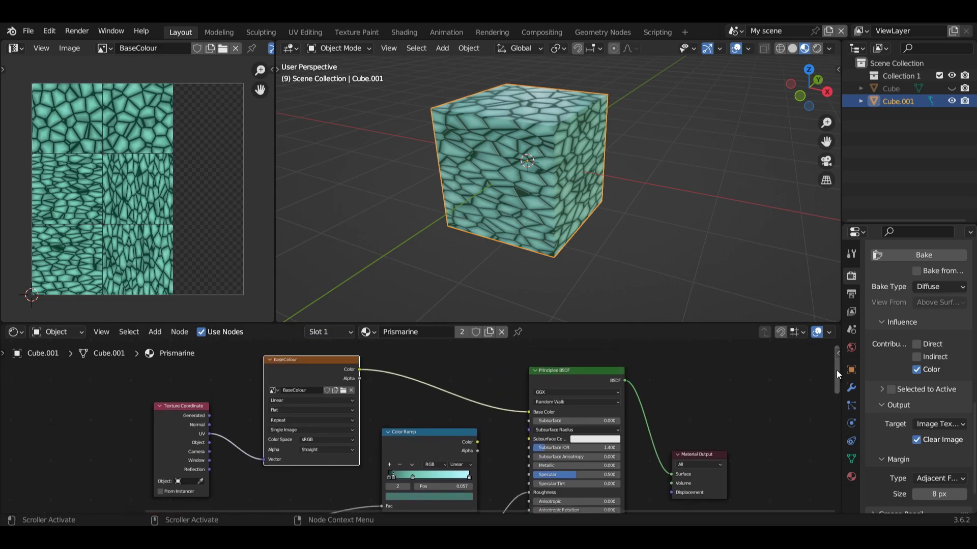